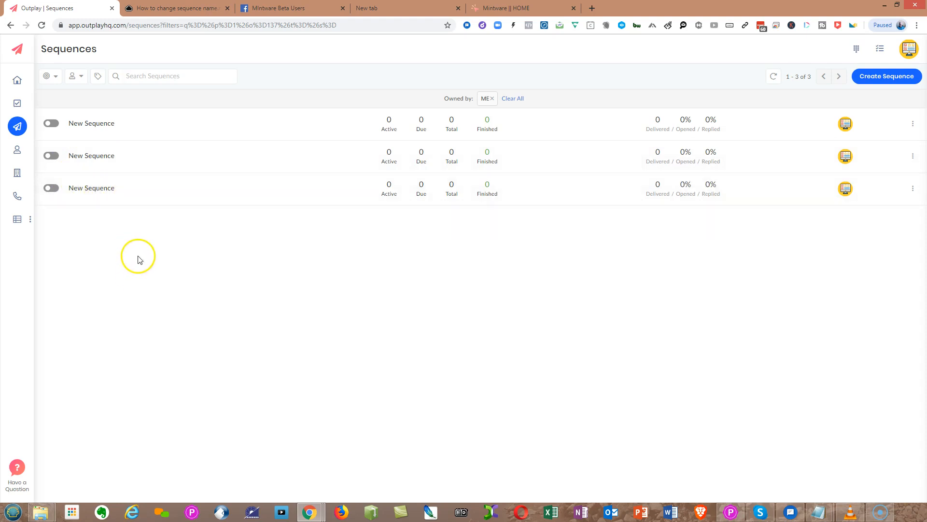
Open the first New Sequence and preview its Step #1 email variant A, then review the sequence steps.
{"action": "left_click", "coordinate": [91, 125]}
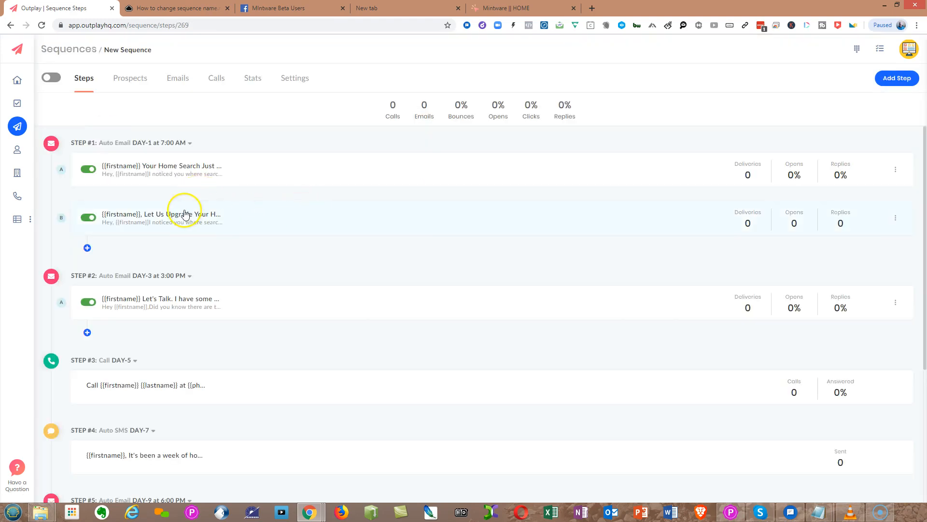
{"action": "left_click", "coordinate": [181, 170]}
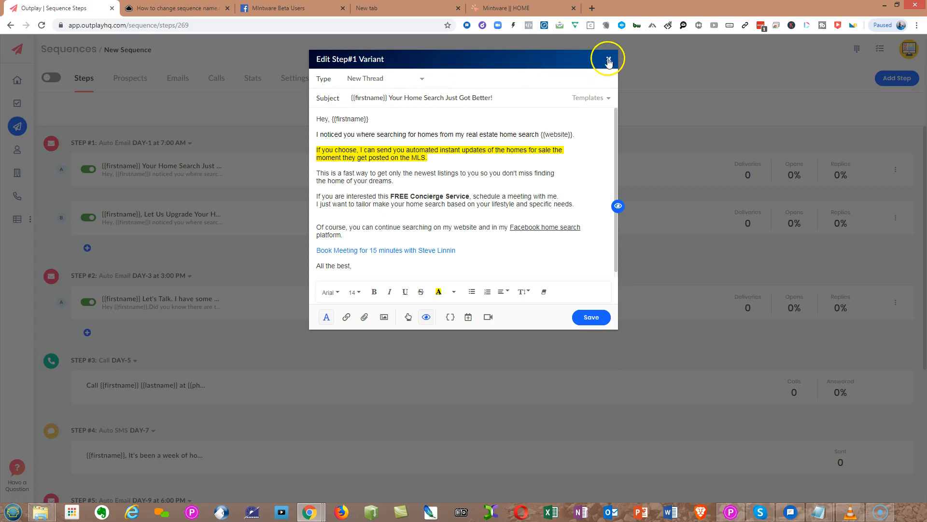
{"action": "left_click", "coordinate": [617, 206]}
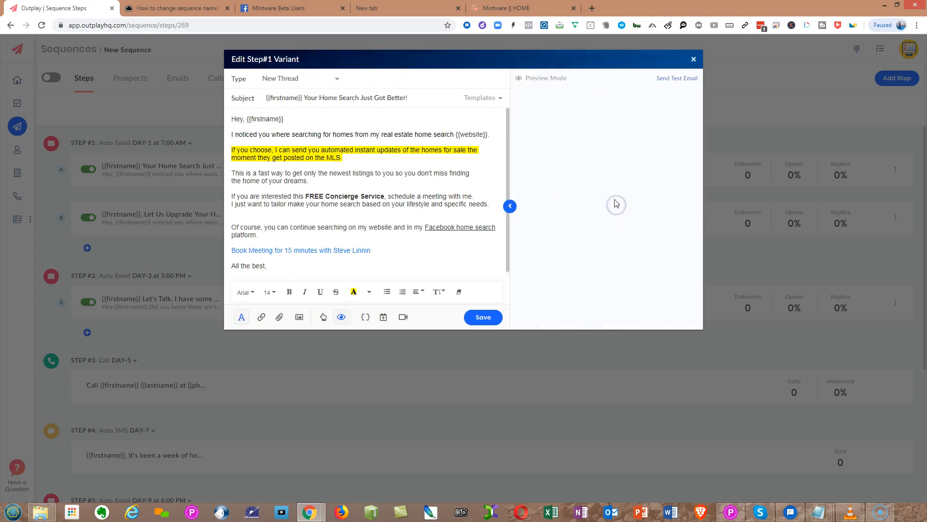
{"action": "left_click", "coordinate": [693, 59]}
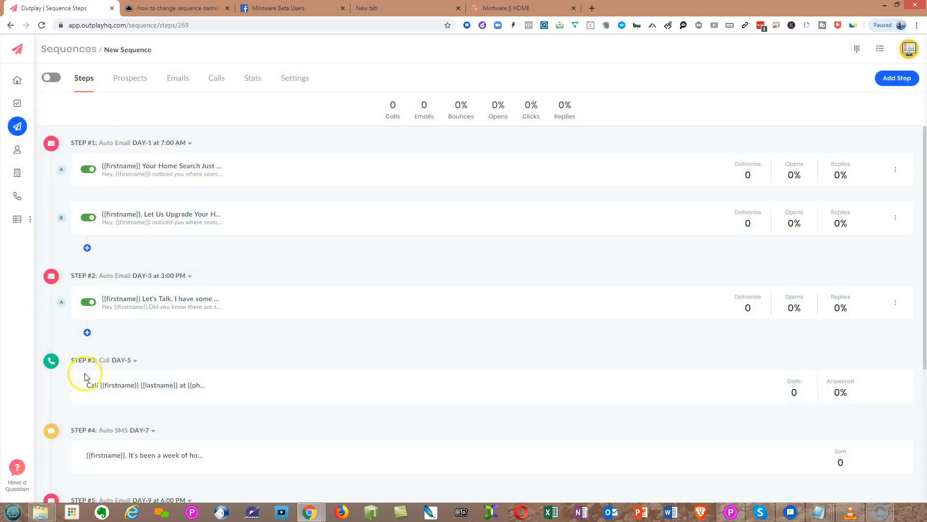
{"action": "scroll", "coordinate": [116, 443], "scroll_direction": "down", "scroll_amount": 4}
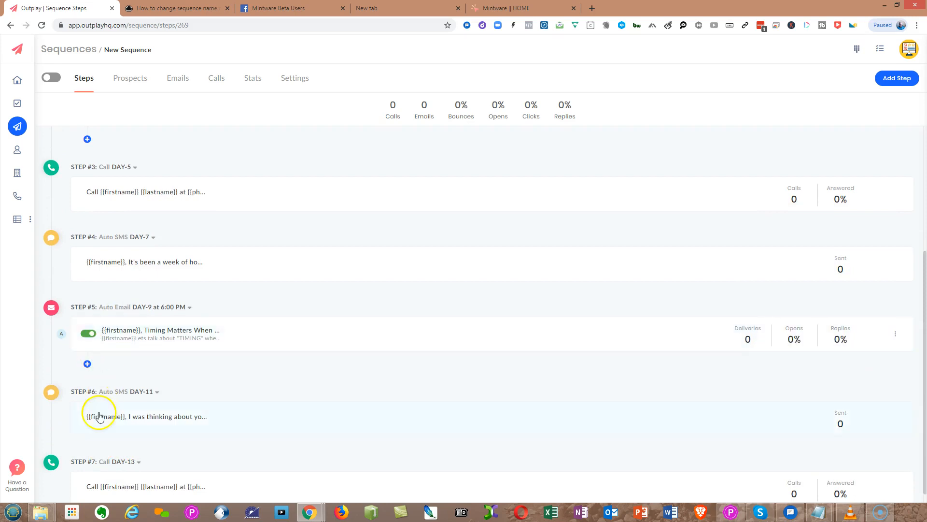
{"action": "scroll", "coordinate": [155, 444], "scroll_direction": "up", "scroll_amount": 4}
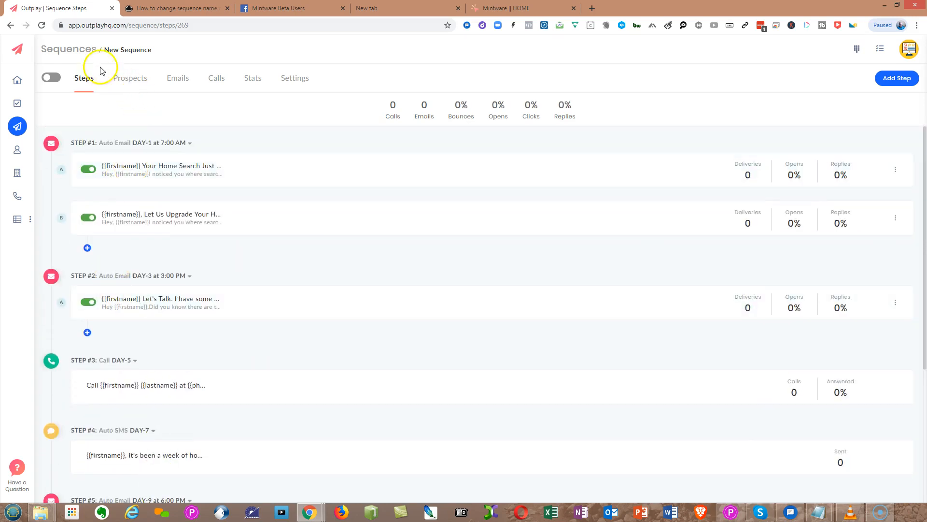
Rename the first sequence to New Home Buyer in its settings and save.
{"action": "left_click_drag", "start_coordinate": [105, 51], "coordinate": [184, 51]}
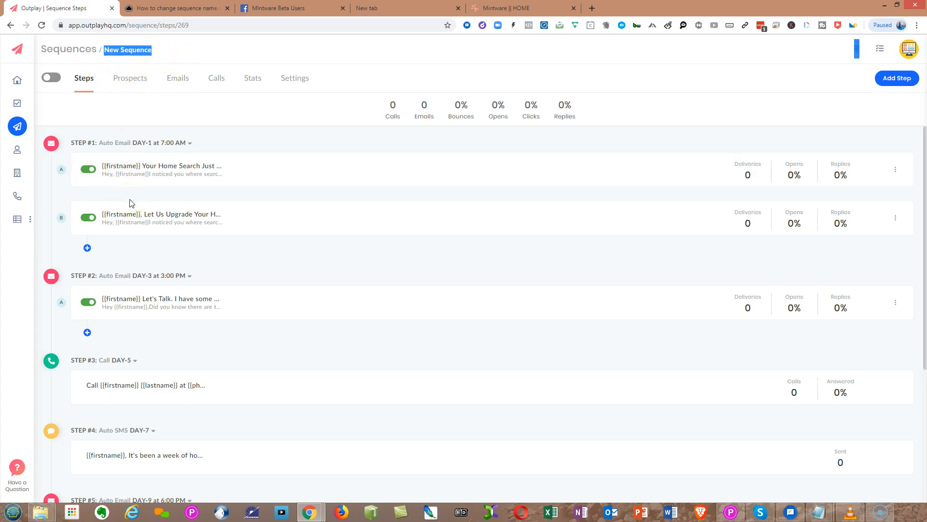
{"action": "left_click", "coordinate": [148, 210]}
{"action": "left_click", "coordinate": [297, 79]}
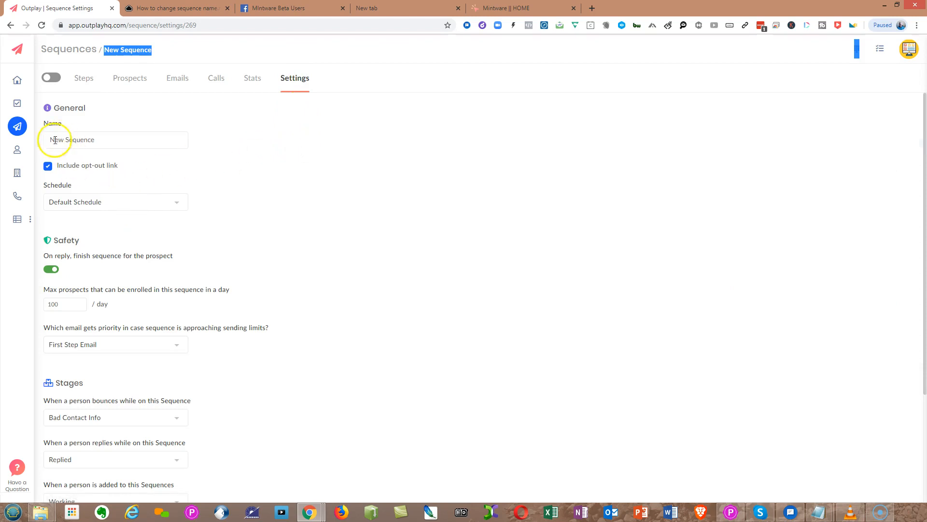
{"action": "left_click_drag", "start_coordinate": [49, 139], "coordinate": [127, 139]}
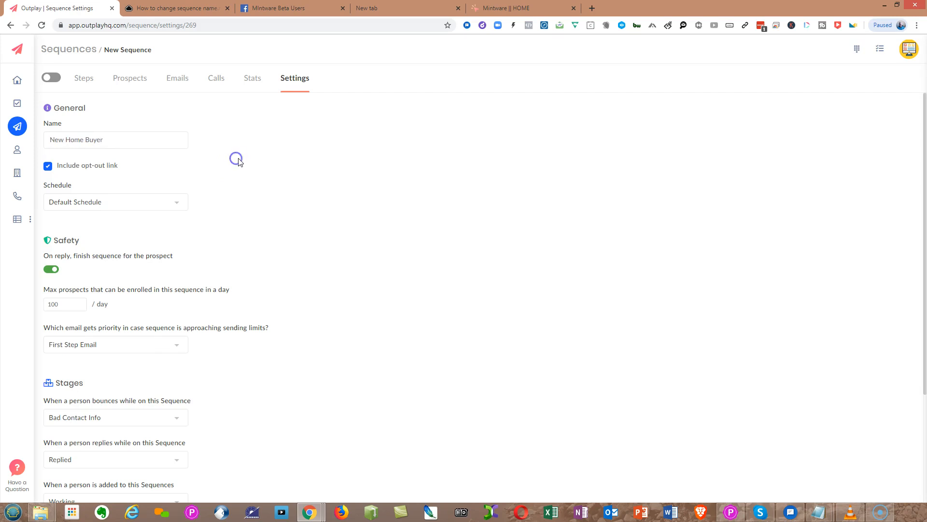
{"action": "scroll", "coordinate": [239, 161], "scroll_direction": "down", "scroll_amount": 3}
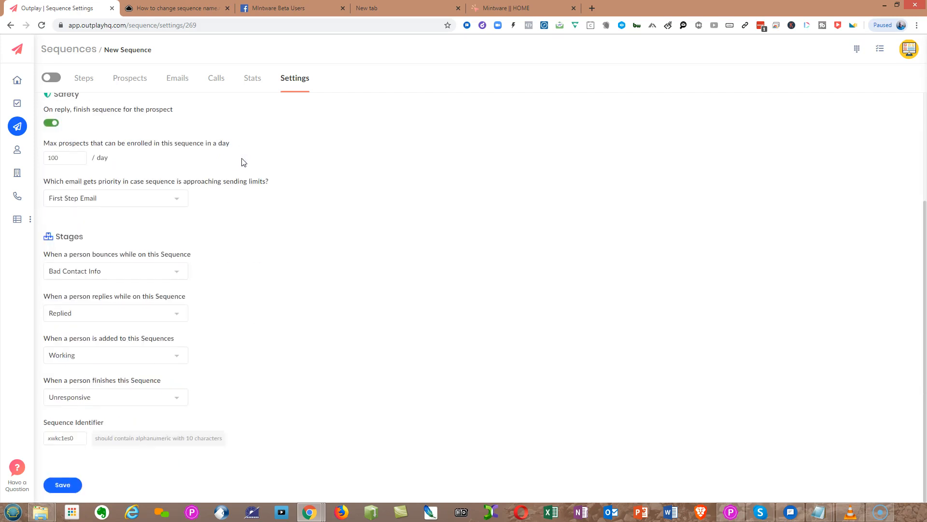
{"action": "left_click", "coordinate": [63, 485]}
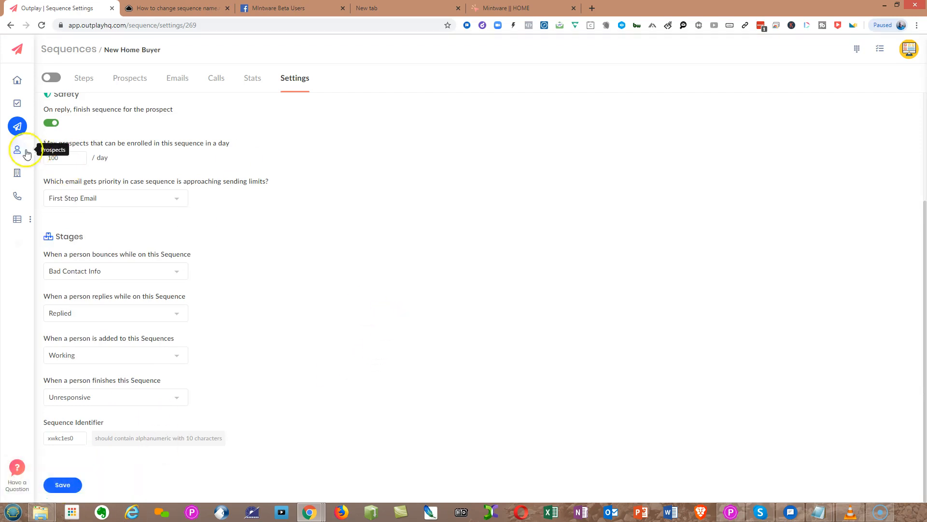
Open the second New Sequence and view its Step #1 email variant A.
{"action": "left_click", "coordinate": [16, 126]}
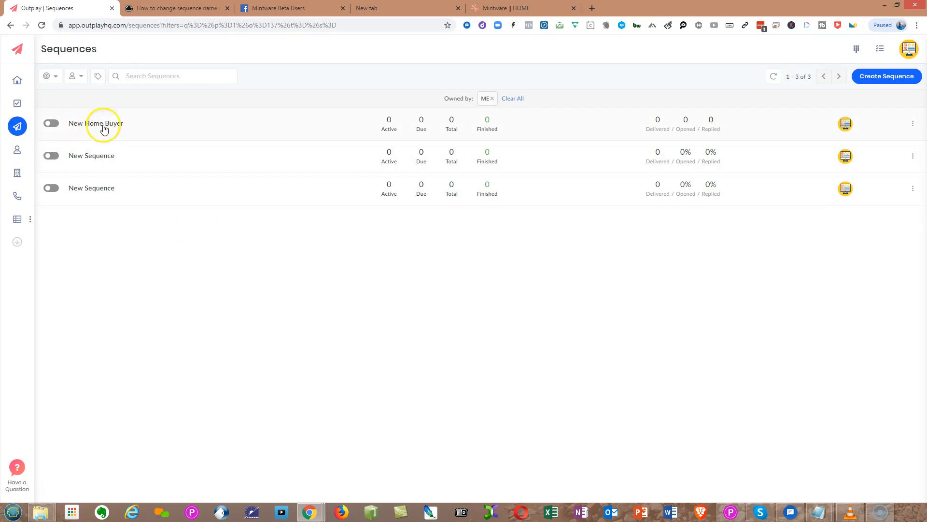
{"action": "left_click", "coordinate": [91, 155]}
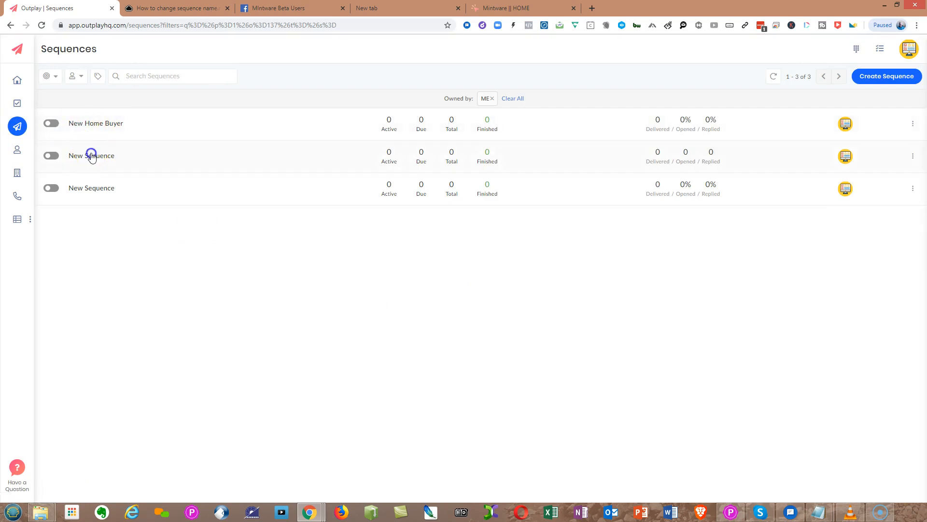
{"action": "left_click", "coordinate": [205, 170]}
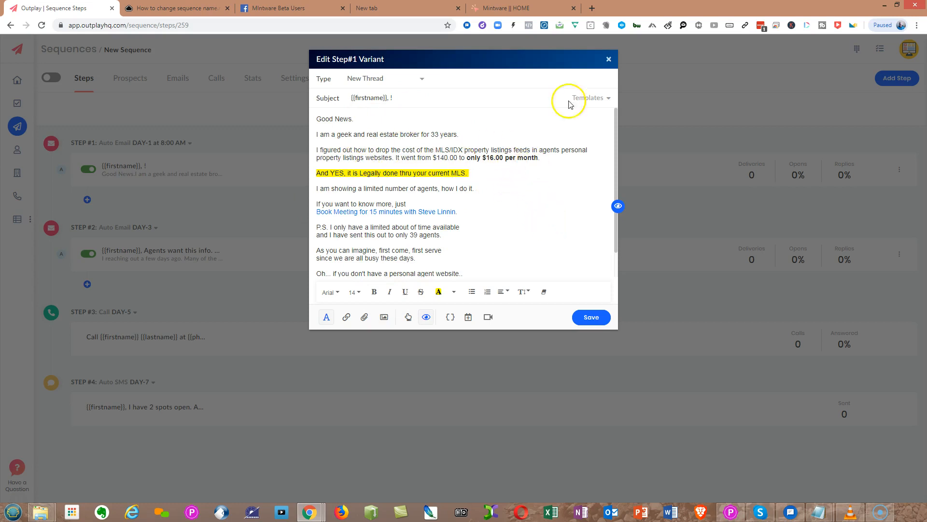
{"action": "left_click", "coordinate": [609, 59]}
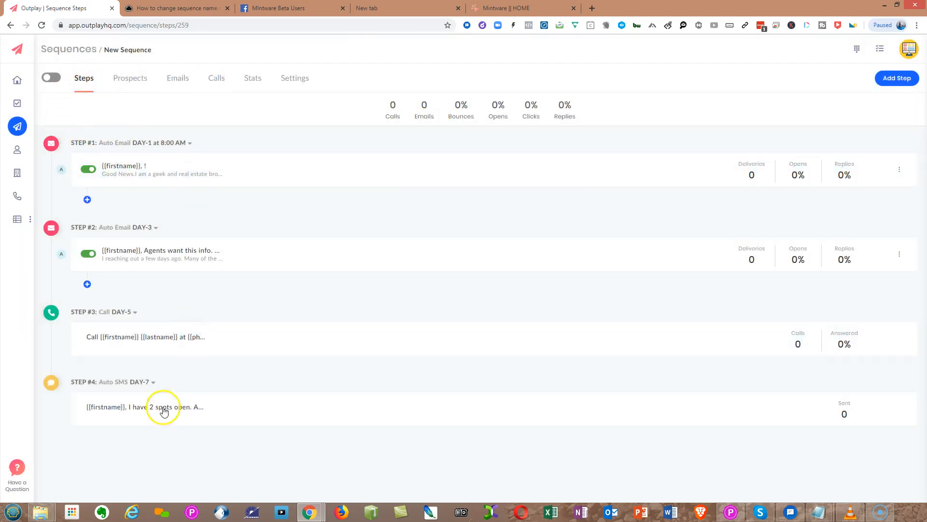
Rename the second sequence to IDXCheap Offer in its settings and save.
{"action": "left_click", "coordinate": [296, 81]}
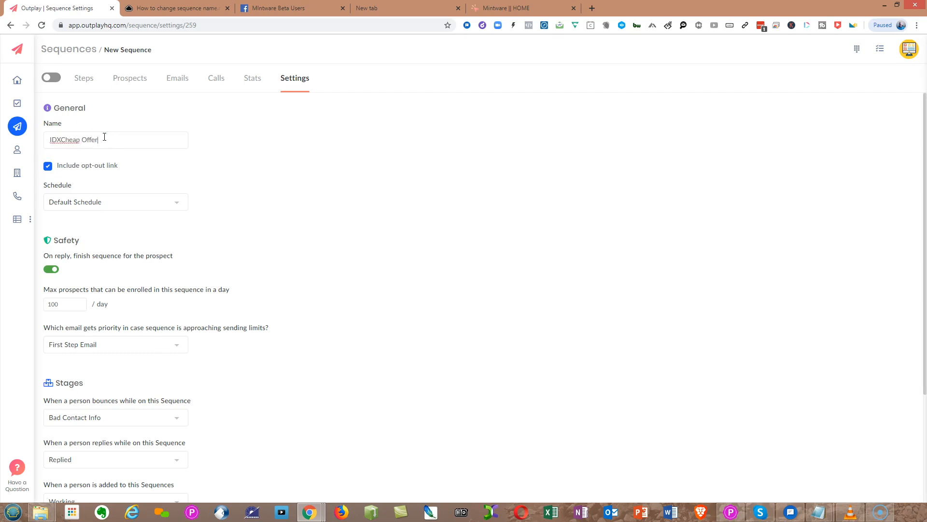
{"action": "scroll", "coordinate": [288, 150], "scroll_direction": "down", "scroll_amount": 3}
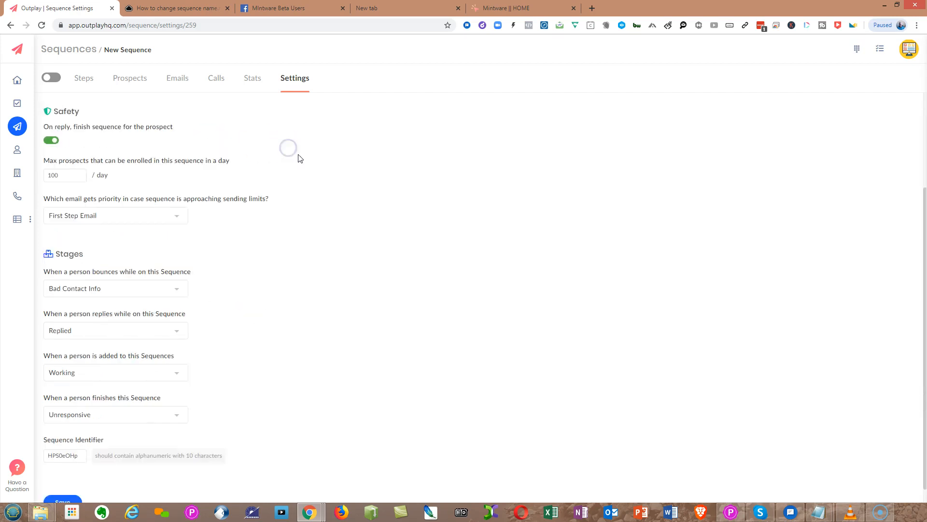
{"action": "left_click", "coordinate": [64, 485]}
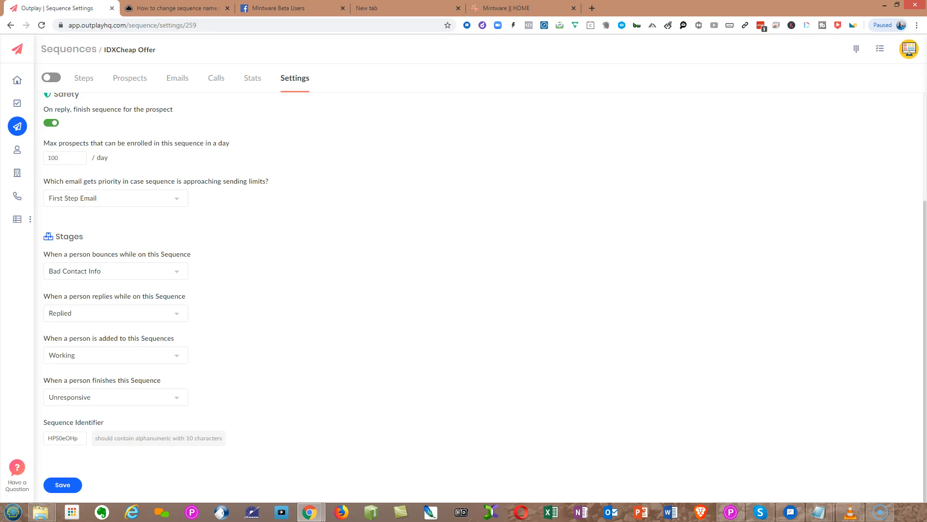
Open the third New Sequence and save its Step #1 email variant A.
{"action": "left_click", "coordinate": [18, 126]}
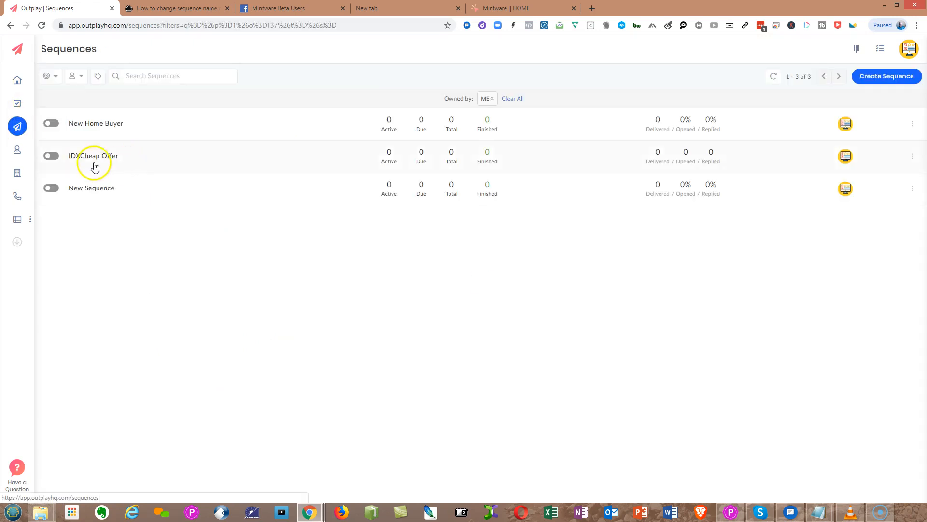
{"action": "left_click", "coordinate": [91, 189]}
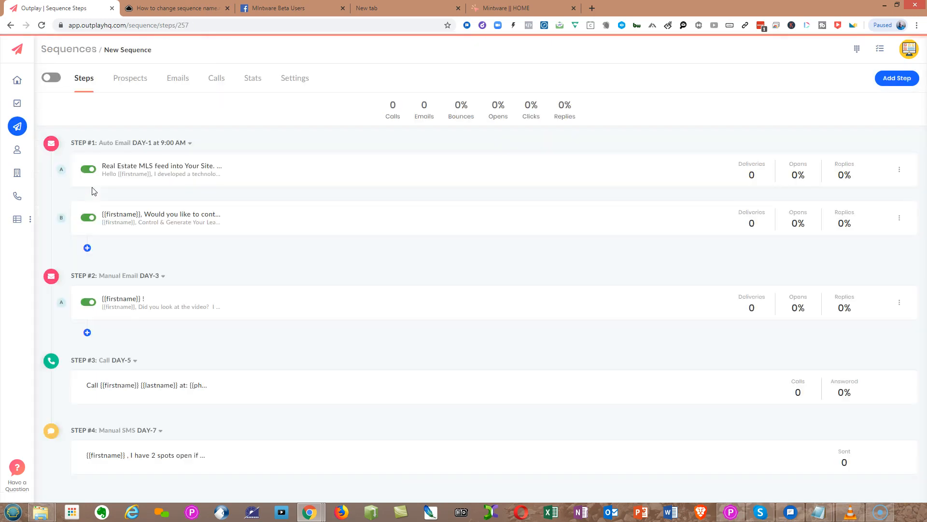
{"action": "left_click", "coordinate": [147, 167]}
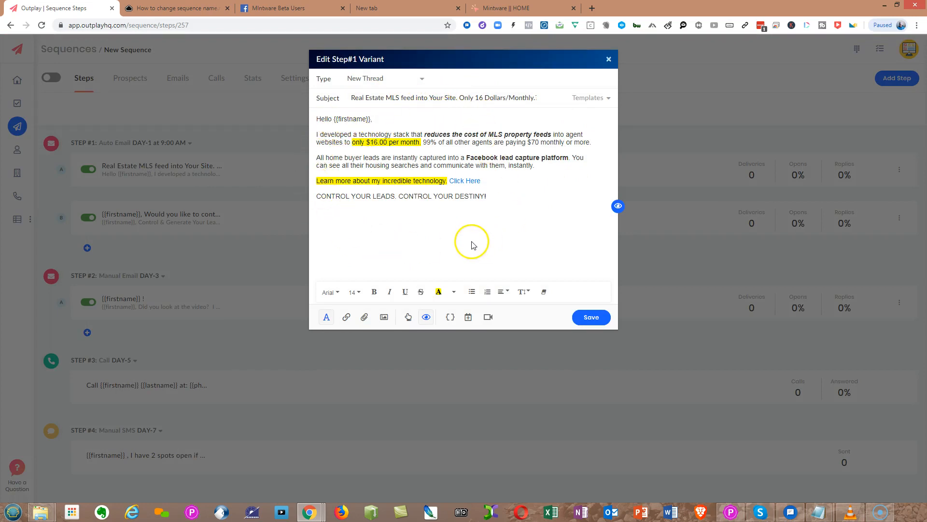
{"action": "left_click", "coordinate": [596, 321]}
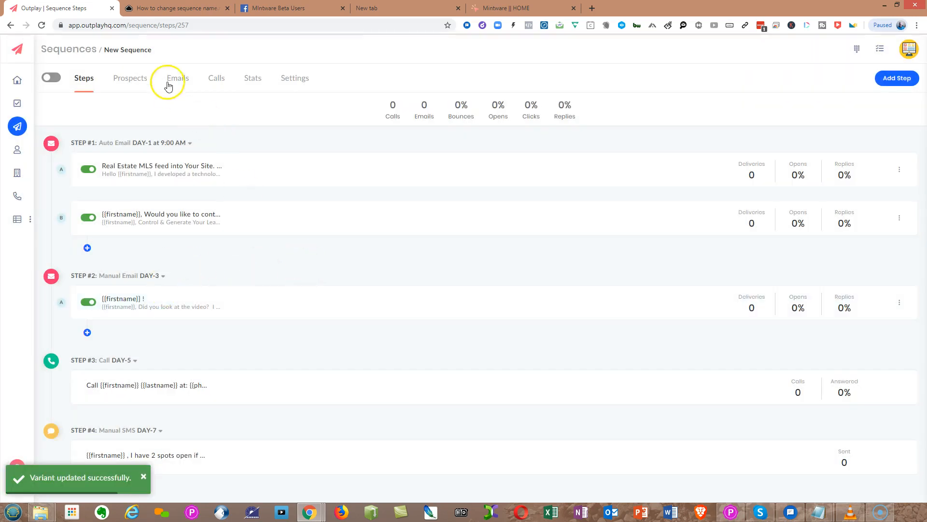
Rename the third sequence to 16 Dollar MLS Feed Offer in its settings and save.
{"action": "left_click", "coordinate": [294, 80]}
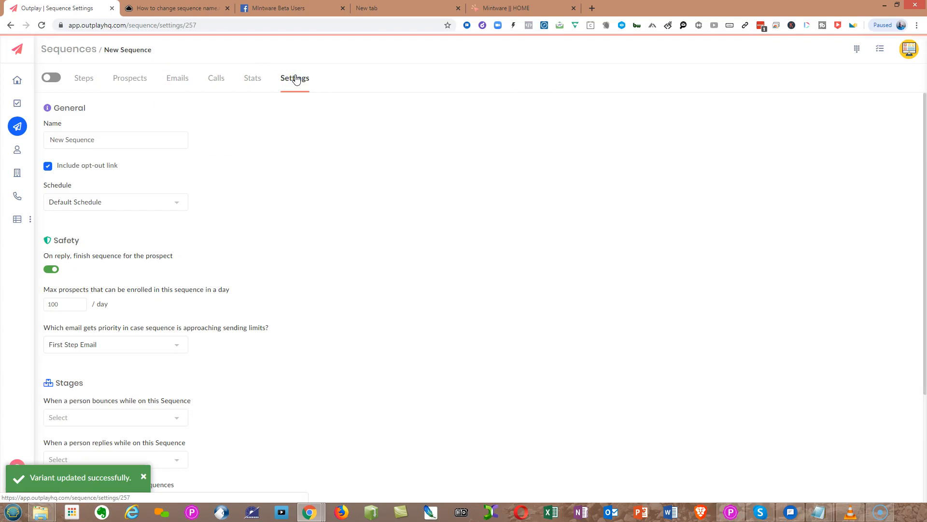
{"action": "left_click_drag", "start_coordinate": [50, 139], "coordinate": [108, 139]}
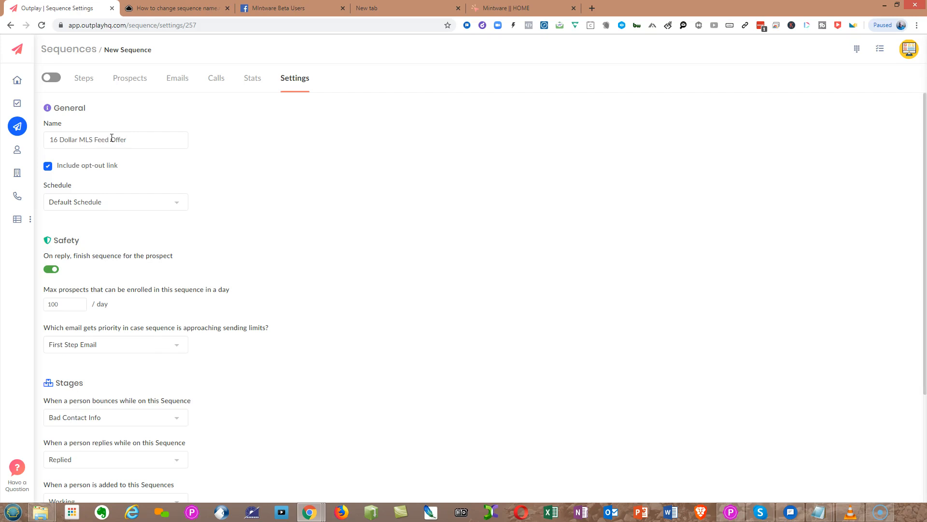
{"action": "left_click", "coordinate": [302, 153]}
{"action": "scroll", "coordinate": [301, 184], "scroll_direction": "down", "scroll_amount": 3}
{"action": "left_click", "coordinate": [63, 485]}
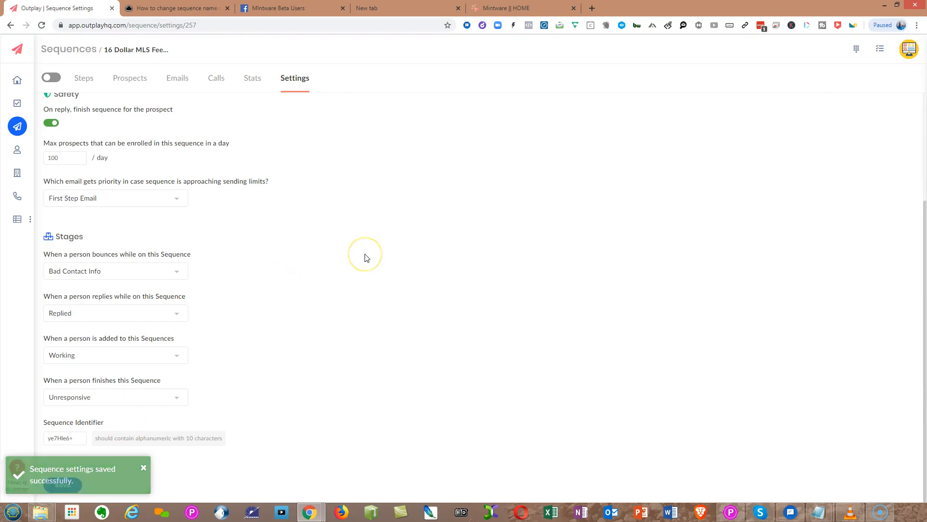
Open the 16 Dollar MLS Feed Offer sequence's prospects list.
{"action": "left_click", "coordinate": [17, 126]}
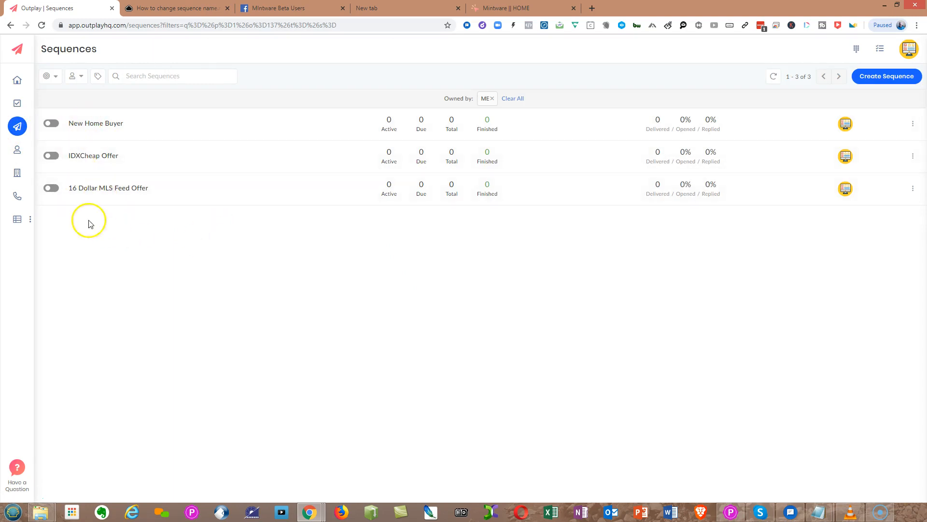
{"action": "left_click", "coordinate": [158, 188]}
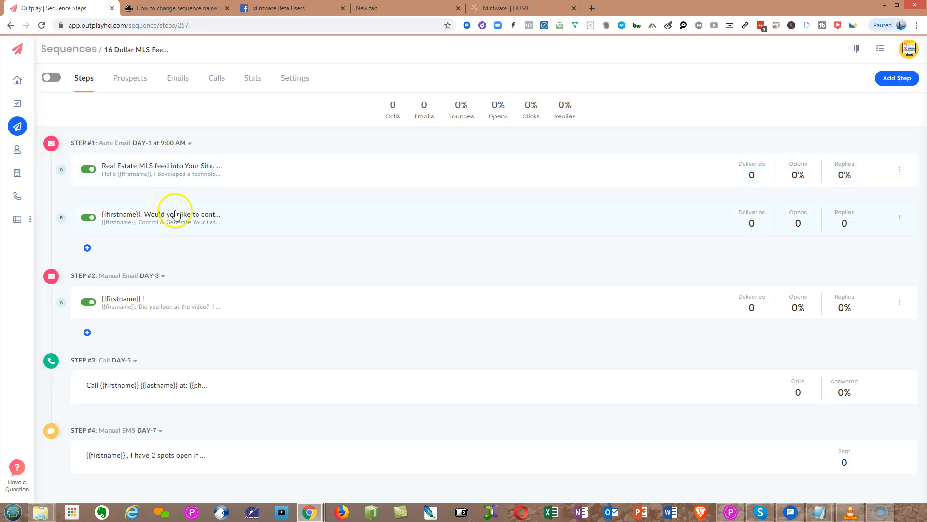
{"action": "left_click", "coordinate": [122, 76]}
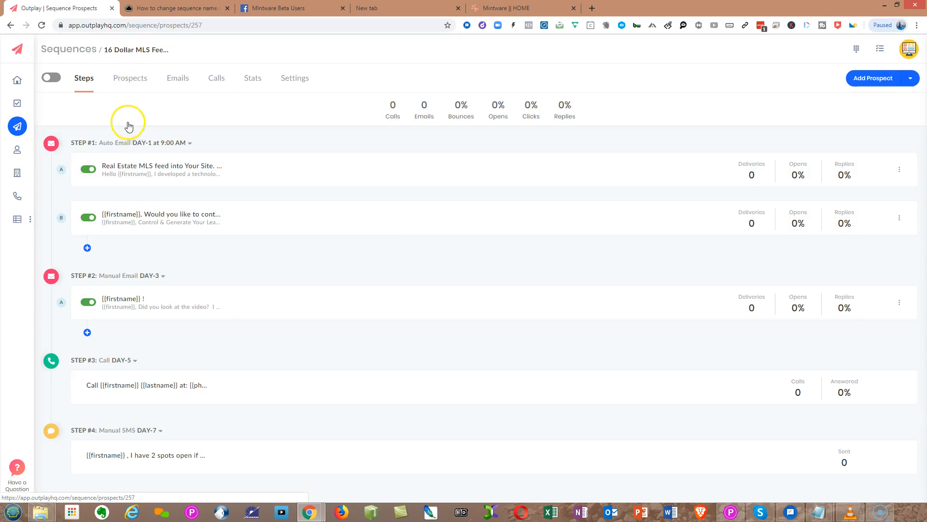
{"action": "left_click", "coordinate": [878, 79]}
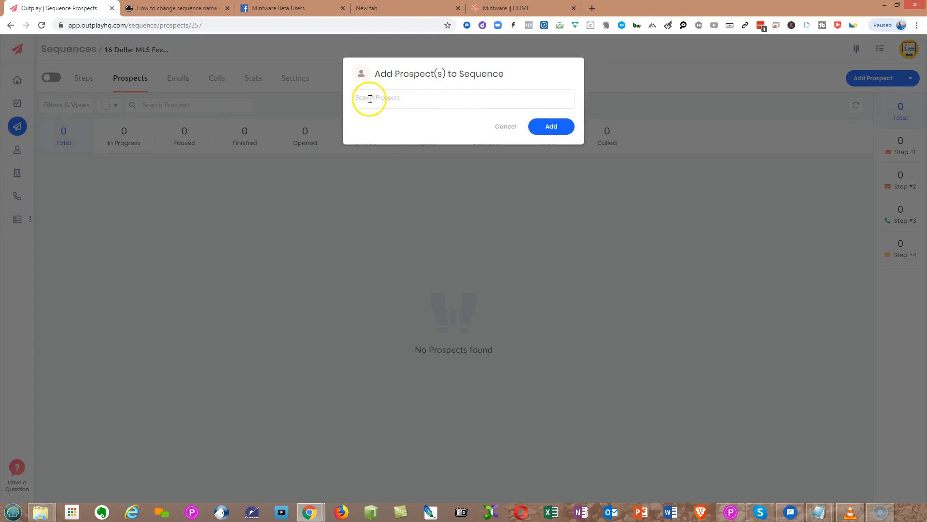
{"action": "left_click", "coordinate": [549, 127]}
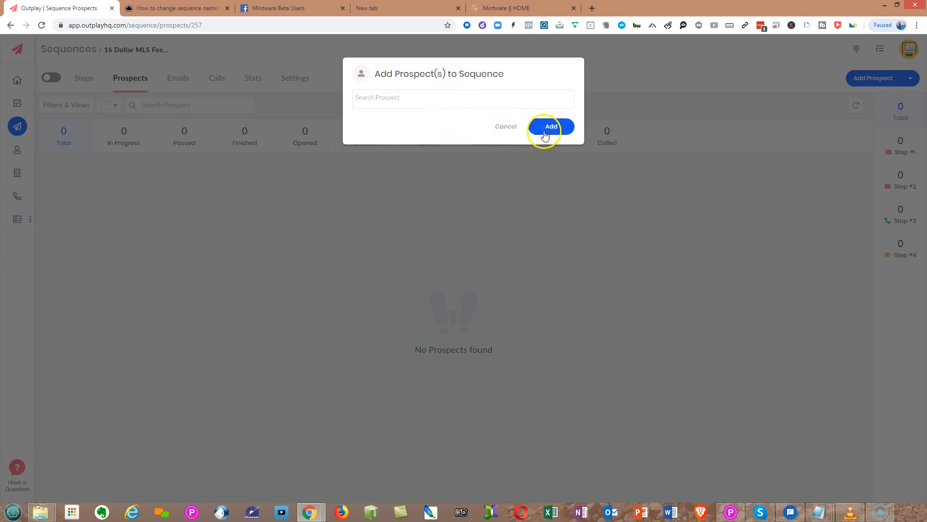
{"action": "left_click", "coordinate": [384, 100]}
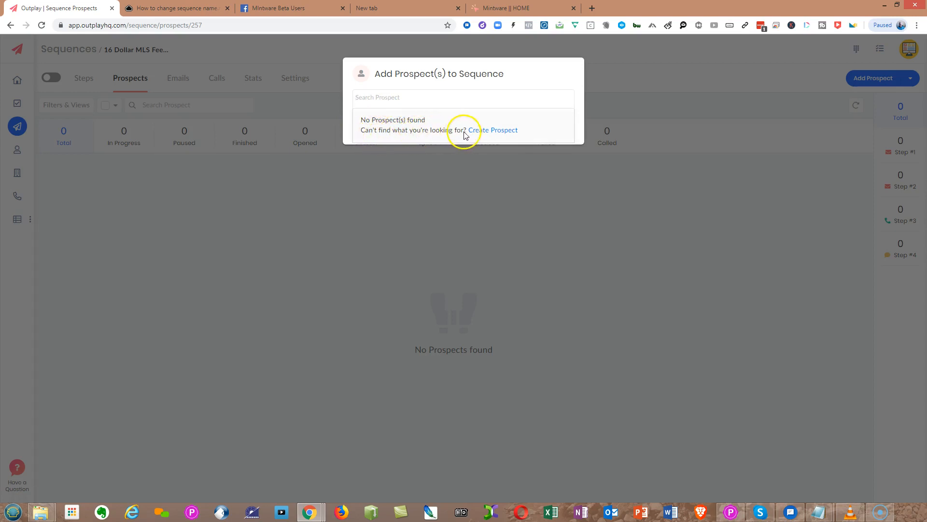
{"action": "left_click", "coordinate": [479, 134]}
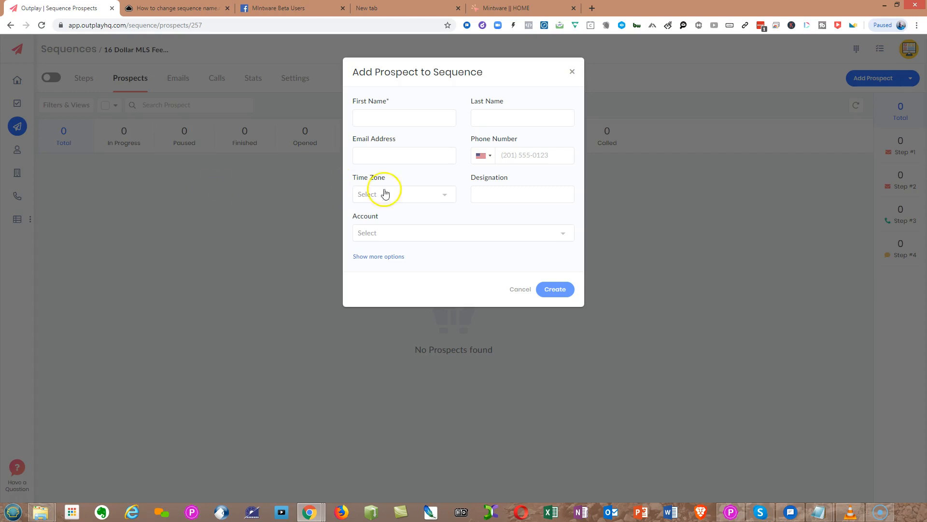
{"action": "left_click", "coordinate": [519, 158]}
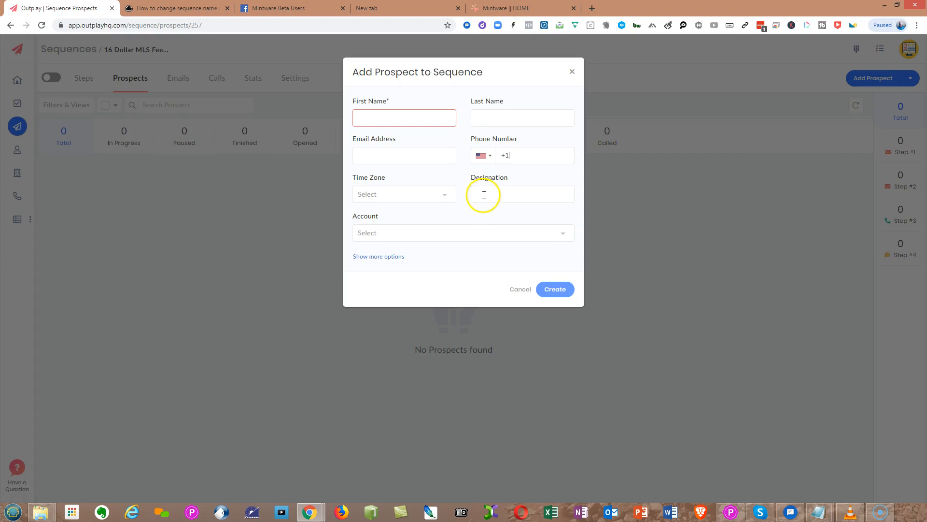
{"action": "left_click", "coordinate": [565, 231]}
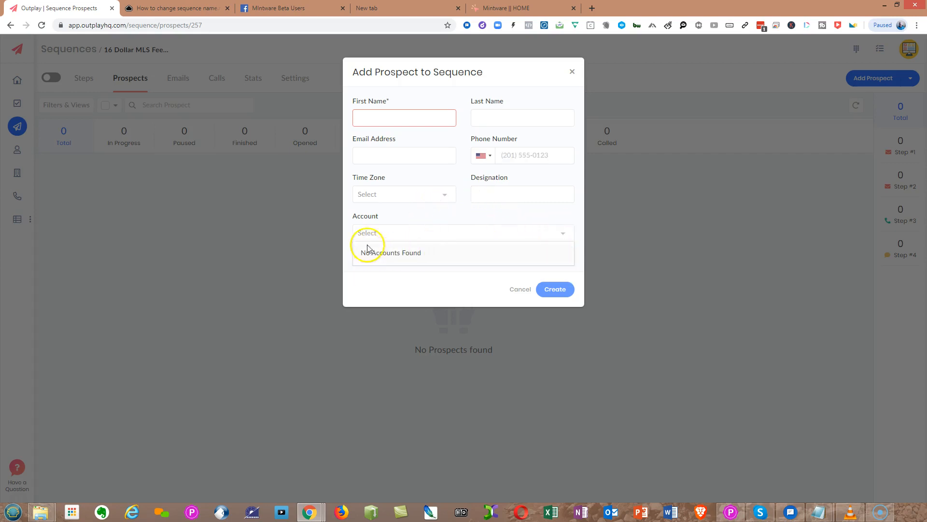
{"action": "left_click", "coordinate": [414, 212]}
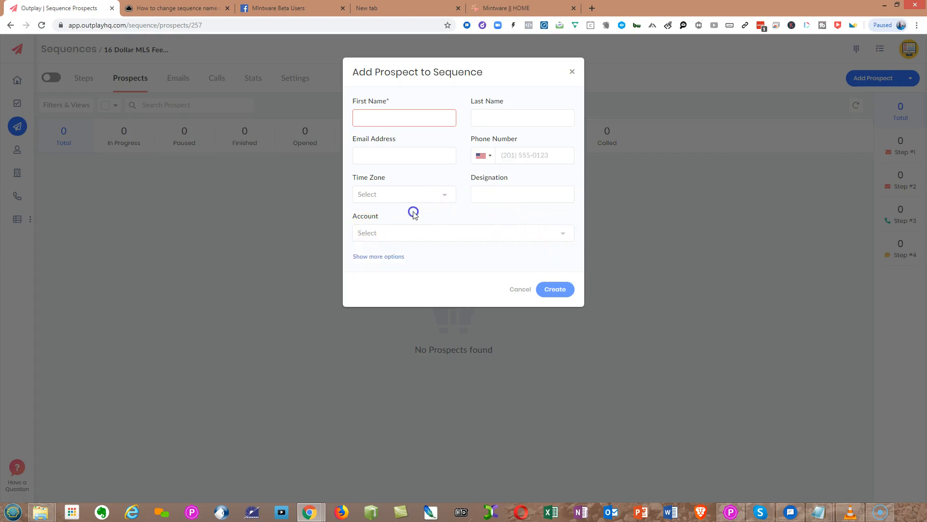
{"action": "left_click", "coordinate": [376, 258]}
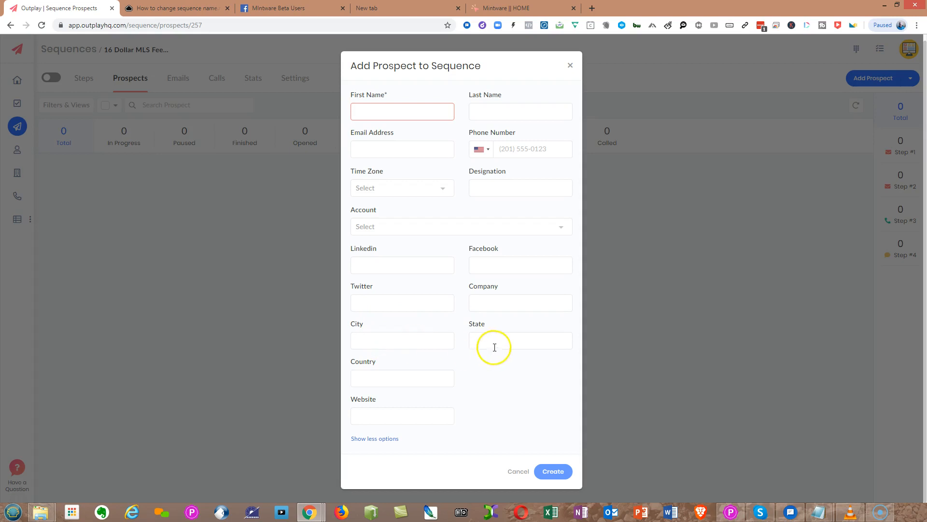
{"action": "left_click", "coordinate": [492, 301]}
{"action": "left_click", "coordinate": [364, 412]}
{"action": "left_click", "coordinate": [480, 381]}
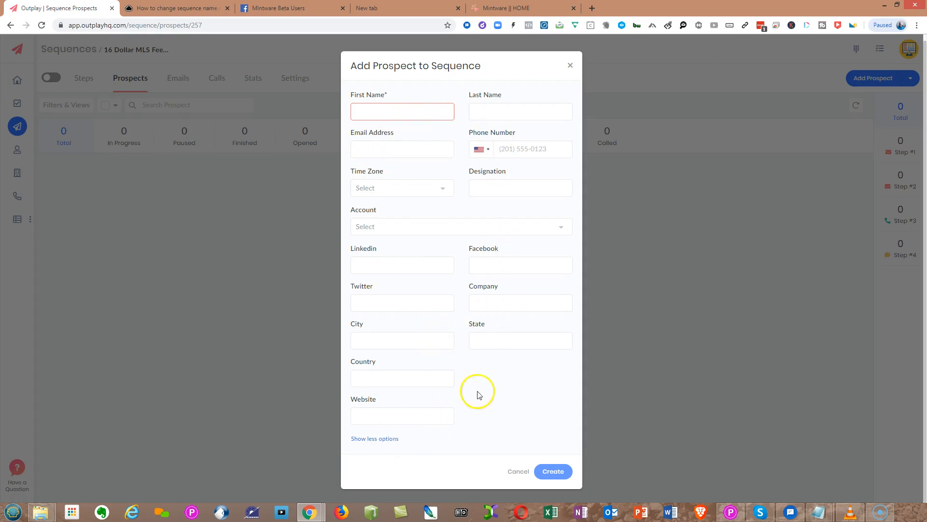
{"action": "left_click", "coordinate": [515, 471]}
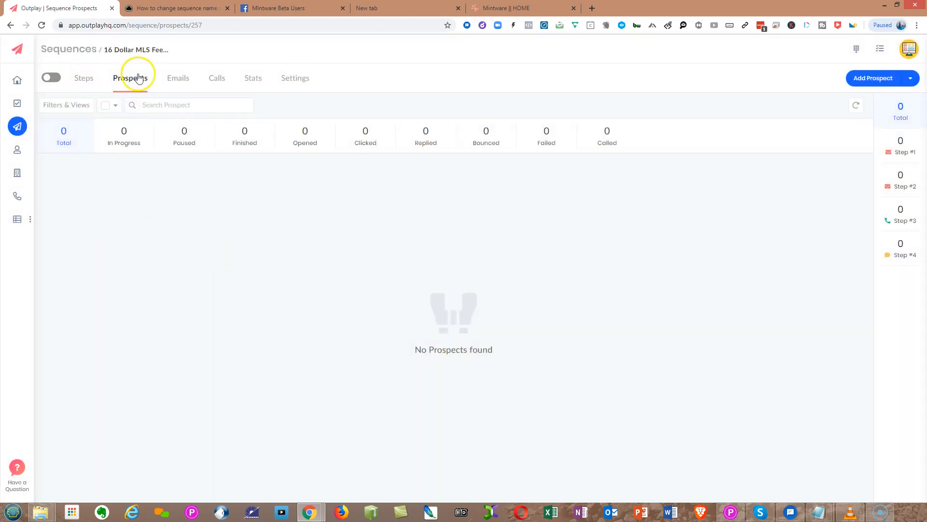
{"action": "left_click", "coordinate": [906, 81]}
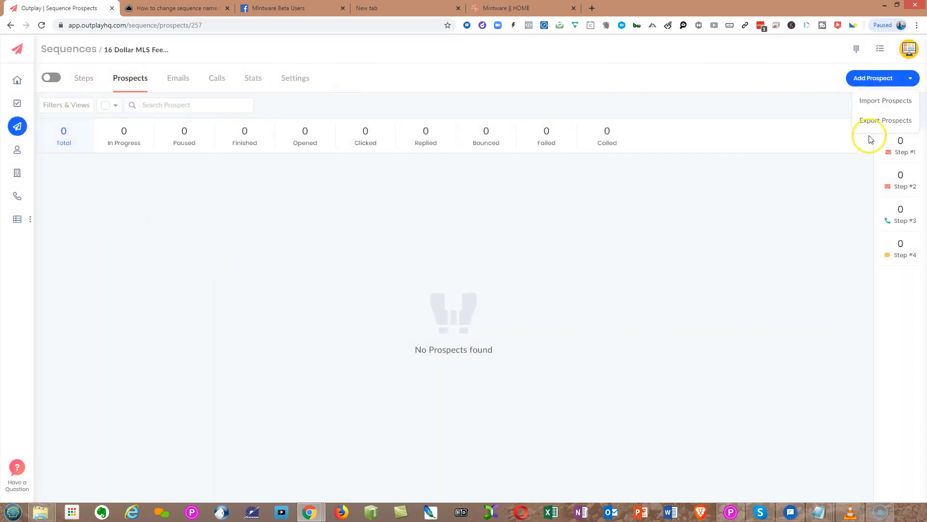
{"action": "left_click", "coordinate": [871, 100]}
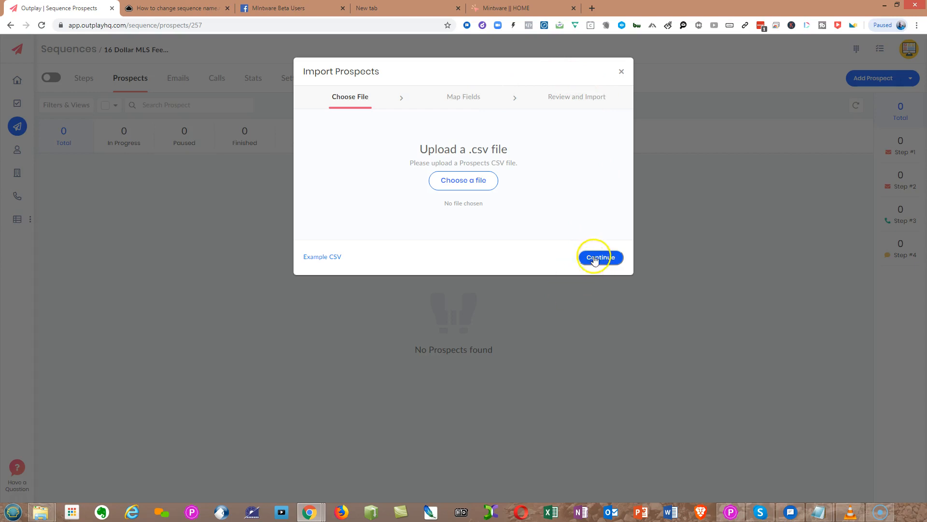
{"action": "left_click", "coordinate": [622, 74]}
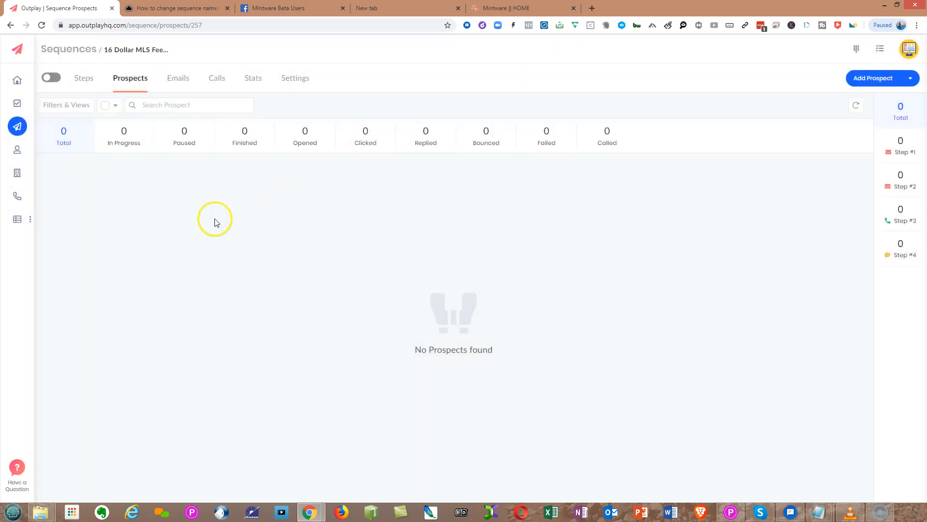